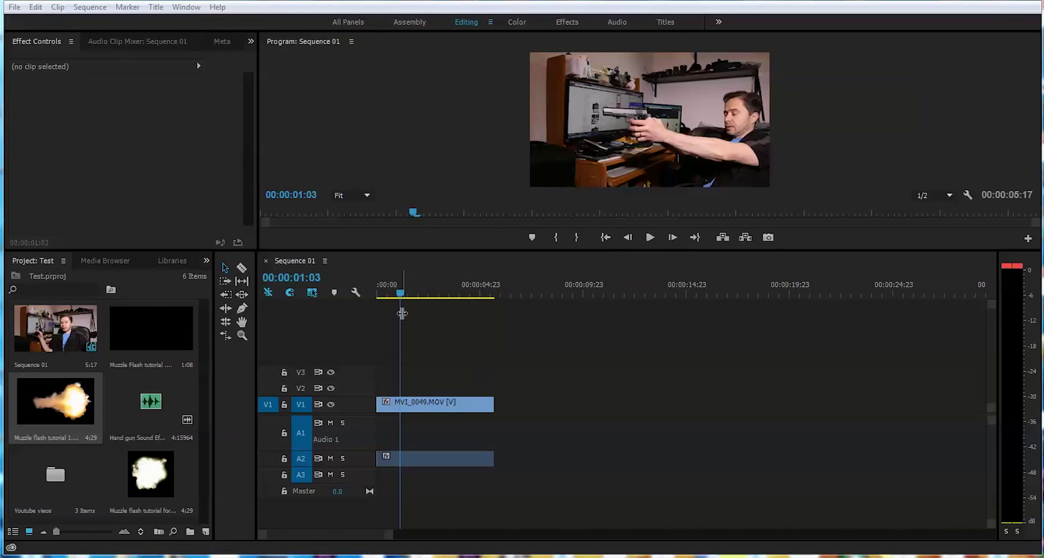
Scrub the playhead back to the start, then forward to the frame where the gun fires
{"action": "left_click_drag", "start_coordinate": [400, 293], "coordinate": [373, 295]}
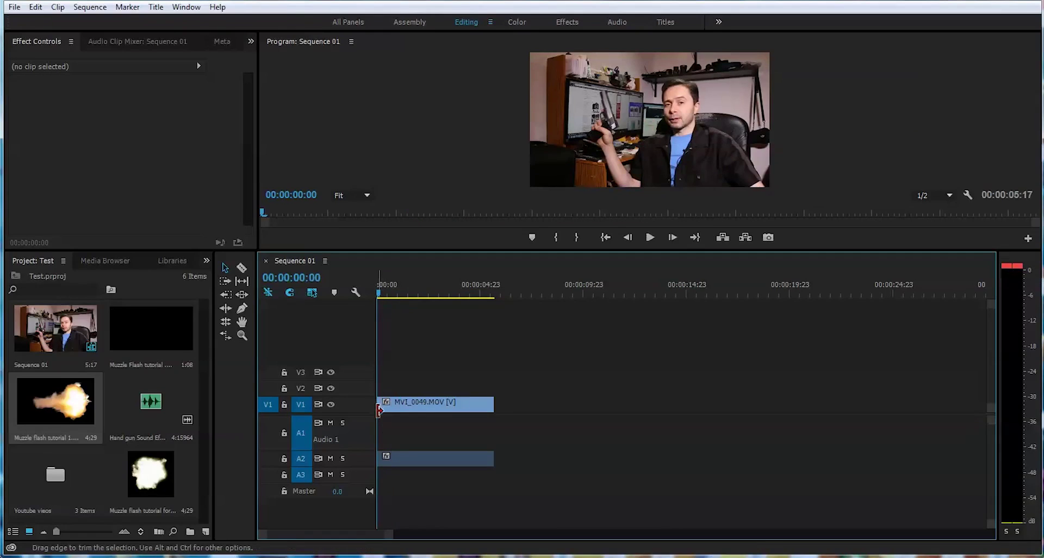
{"action": "left_click_drag", "start_coordinate": [379, 293], "coordinate": [399, 295]}
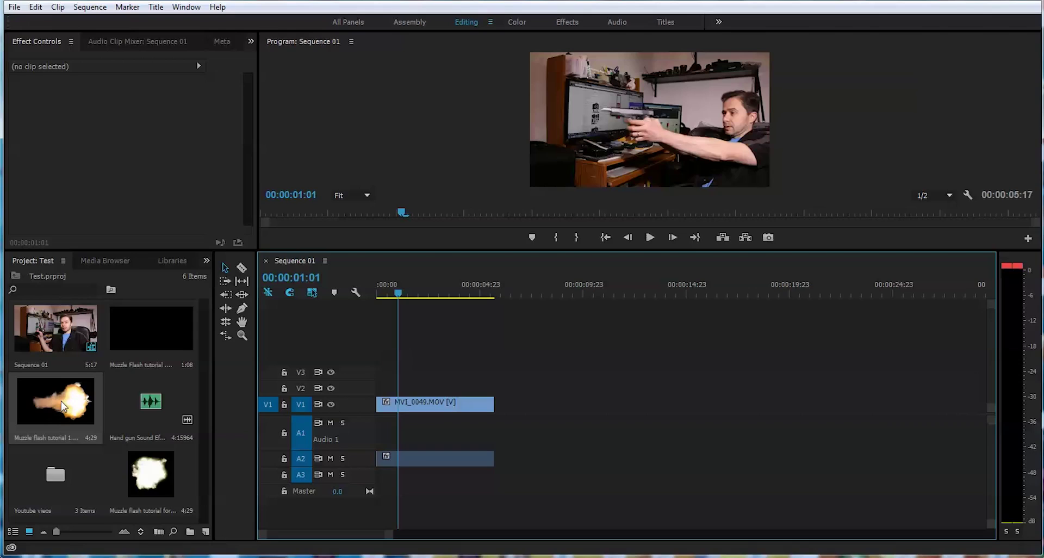
Drop Muzzle flash tutorial 1.png on V2, rotate it 182°, scale 109, position 272, 573
{"action": "left_click_drag", "start_coordinate": [61, 400], "coordinate": [669, 127]}
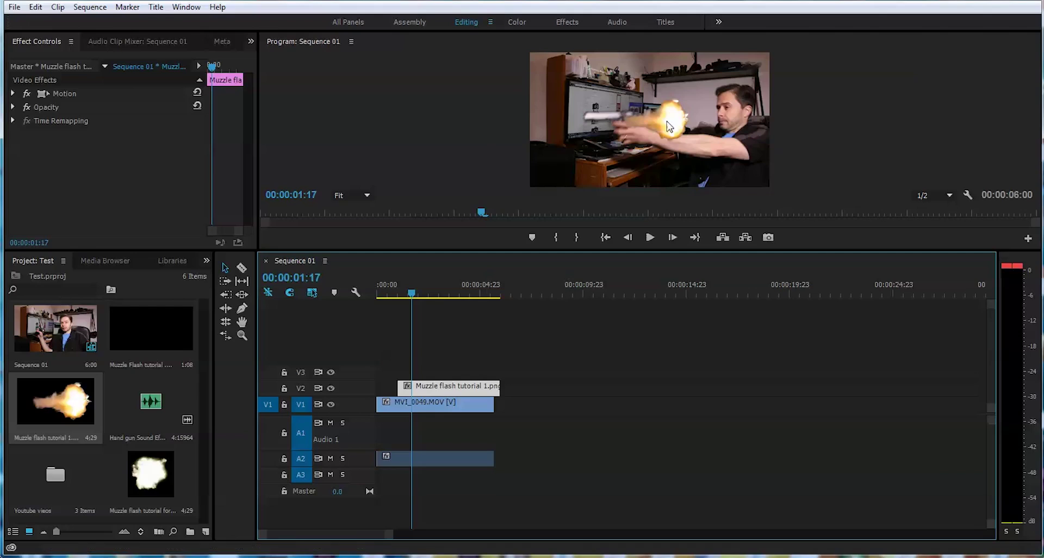
{"action": "left_click", "coordinate": [13, 94]}
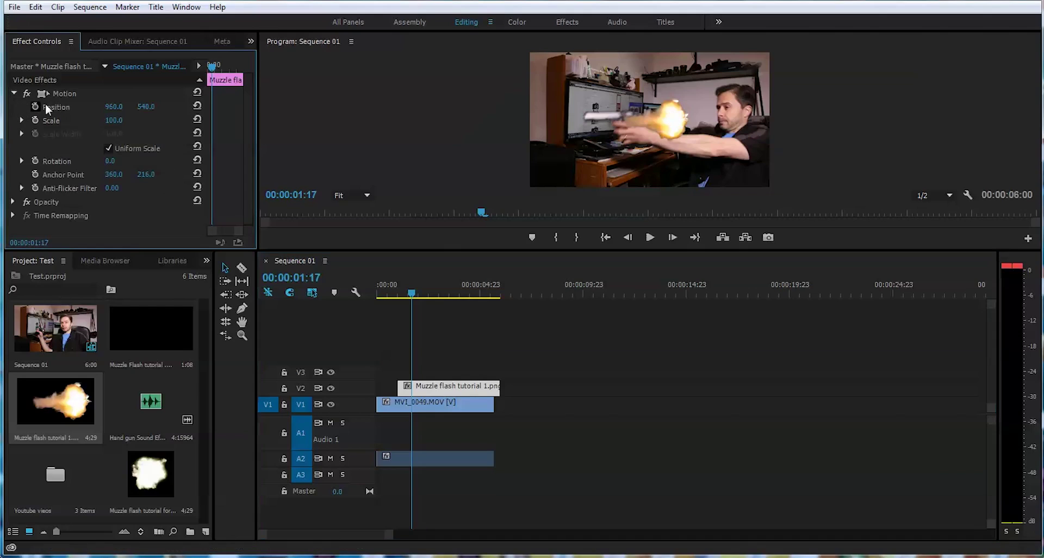
{"action": "left_click_drag", "start_coordinate": [106, 121], "coordinate": [126, 120]}
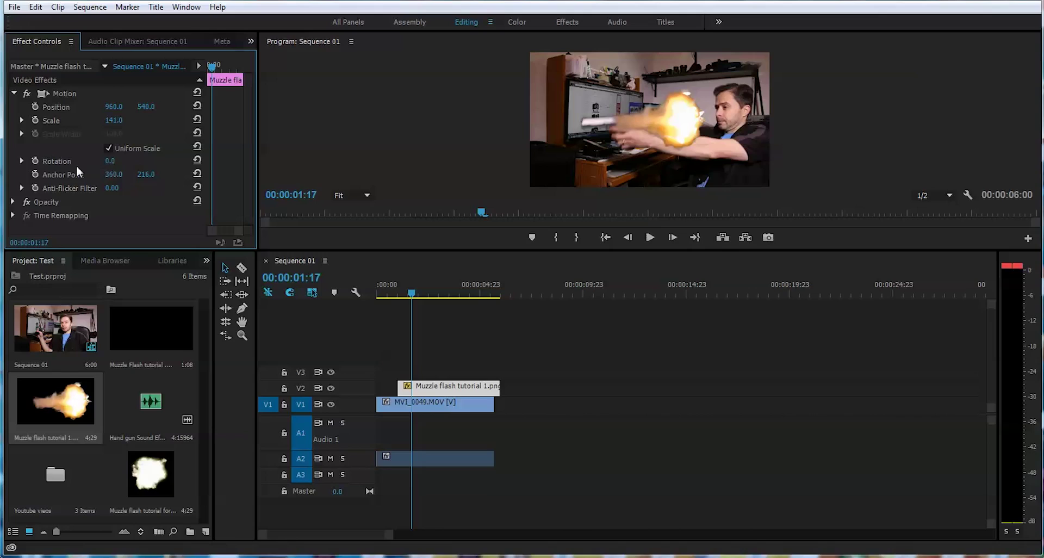
{"action": "left_click_drag", "start_coordinate": [110, 161], "coordinate": [198, 161]}
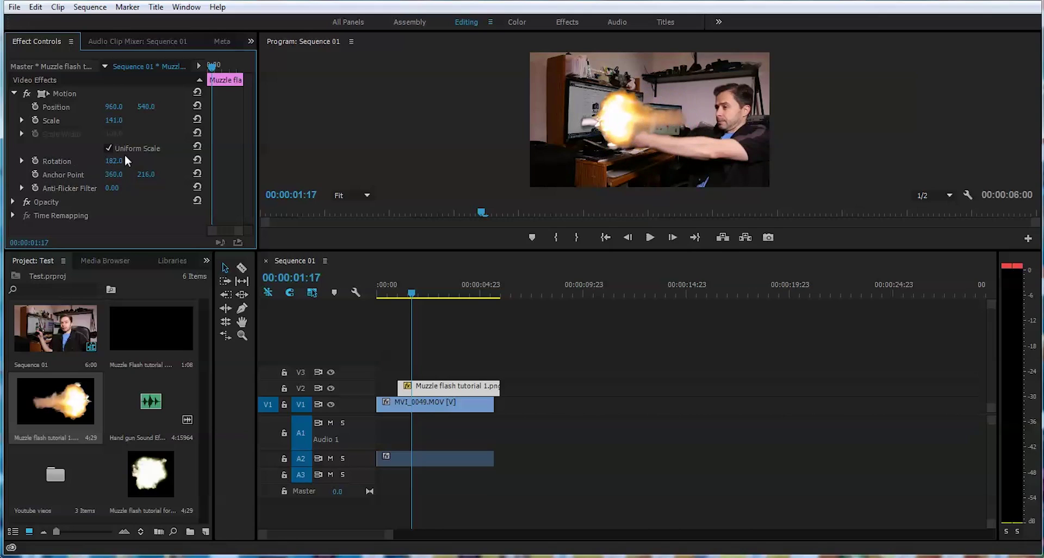
{"action": "left_click_drag", "start_coordinate": [117, 111], "coordinate": [23, 112]}
{"action": "mouse_move", "coordinate": [113, 120]}
{"action": "left_mouse_down"}
{"action": "mouse_move", "coordinate": [89, 120]}
{"action": "mouse_move", "coordinate": [159, 107]}
{"action": "mouse_move", "coordinate": [117, 120]}
{"action": "left_mouse_up"}
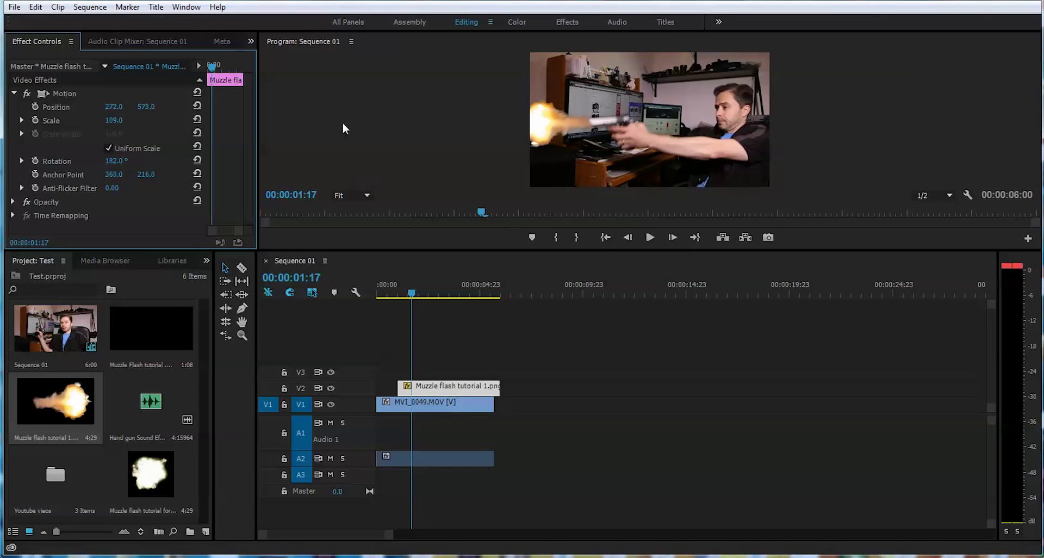
Set the muzzle flash's Opacity blend mode to Screen
{"action": "left_click", "coordinate": [15, 93]}
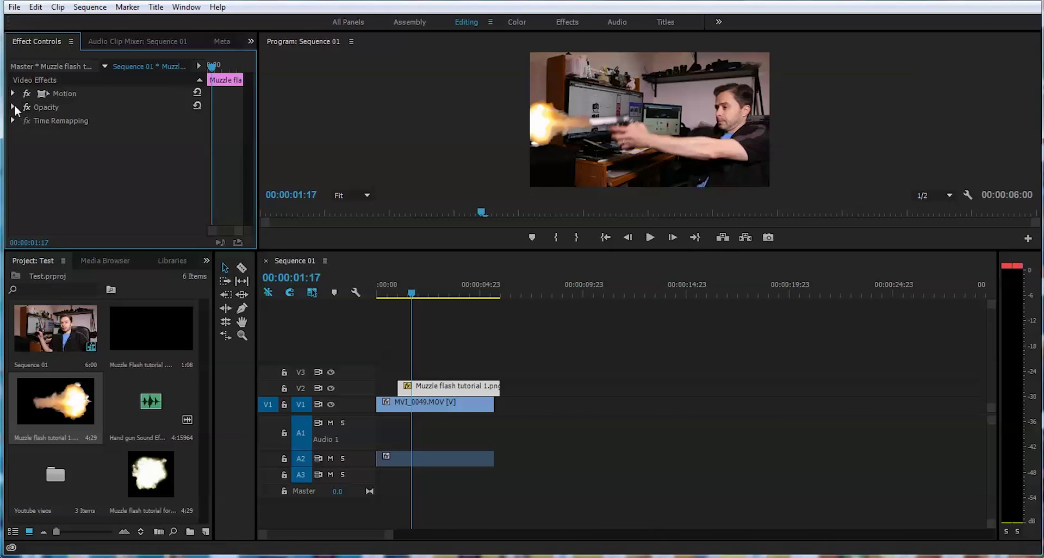
{"action": "left_click", "coordinate": [13, 107]}
{"action": "left_click", "coordinate": [136, 147]}
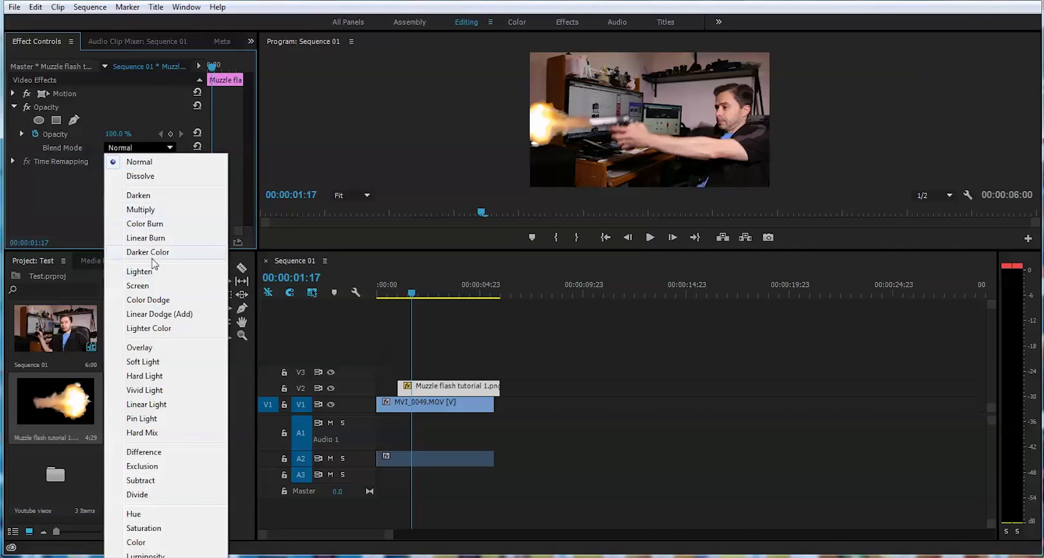
{"action": "left_click", "coordinate": [153, 286]}
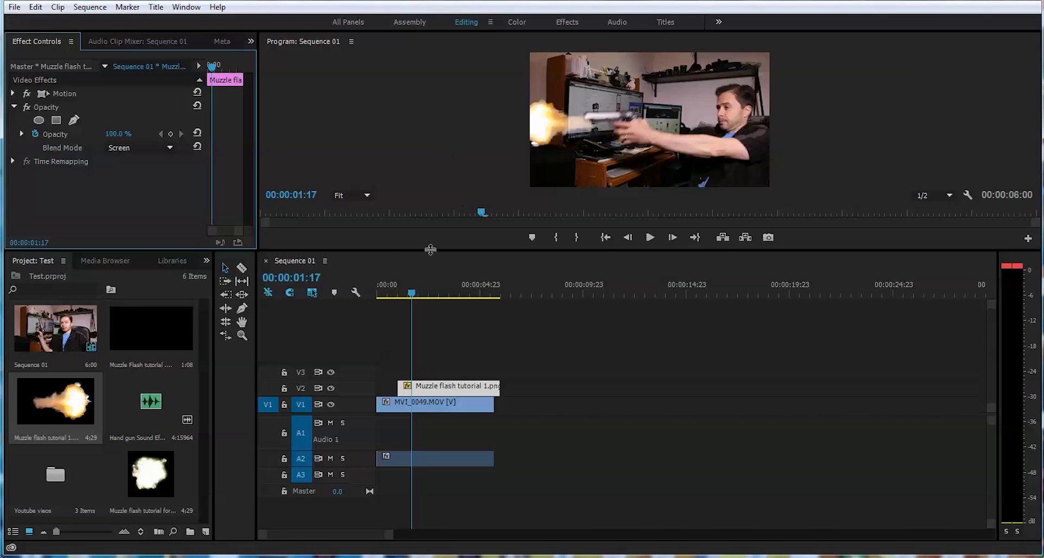
Nudge the flash to 317, 510 on the barrel tip and drop Hand gun Sound Effect.mp3 on A3
{"action": "left_click", "coordinate": [409, 293]}
{"action": "left_click_drag", "start_coordinate": [409, 292], "coordinate": [410, 294]}
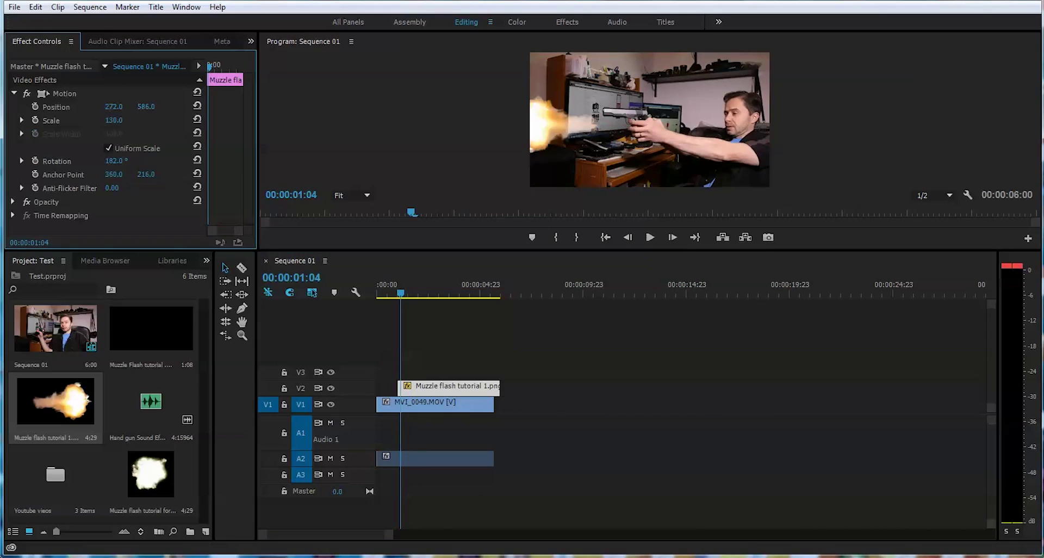
{"action": "left_click_drag", "start_coordinate": [145, 106], "coordinate": [128, 106]}
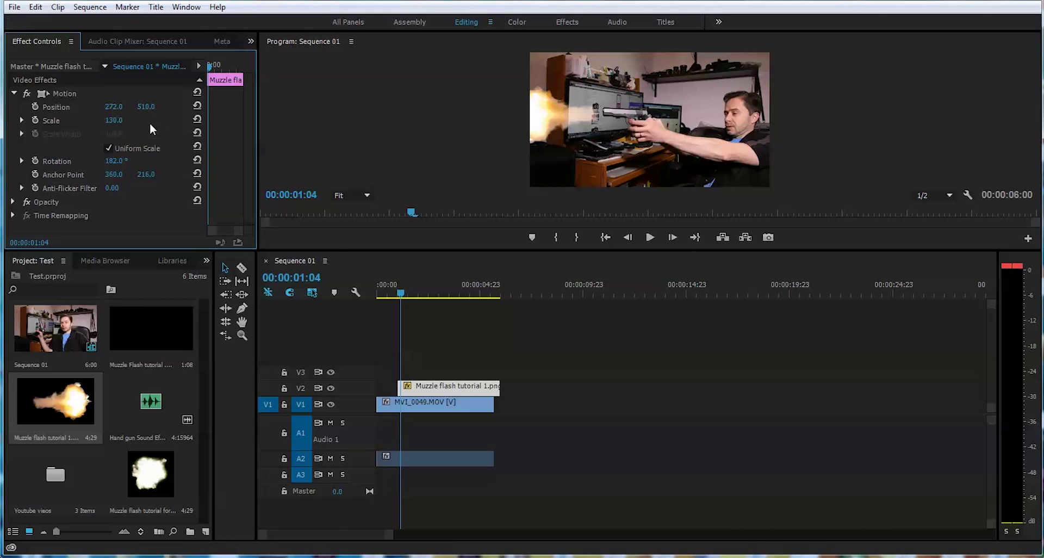
{"action": "left_click_drag", "start_coordinate": [126, 107], "coordinate": [142, 107]}
{"action": "key", "text": "="}
{"action": "left_click_drag", "start_coordinate": [151, 403], "coordinate": [673, 482]}
Trim the gunshot sound short, align it to the flash frame, and add the smoke clip on V3
{"action": "key", "text": "minus"}
{"action": "key", "text": "minus"}
{"action": "key", "text": "minus"}
{"action": "left_click_drag", "start_coordinate": [419, 484], "coordinate": [466, 486]}
{"action": "left_click_drag", "start_coordinate": [579, 488], "coordinate": [514, 488]}
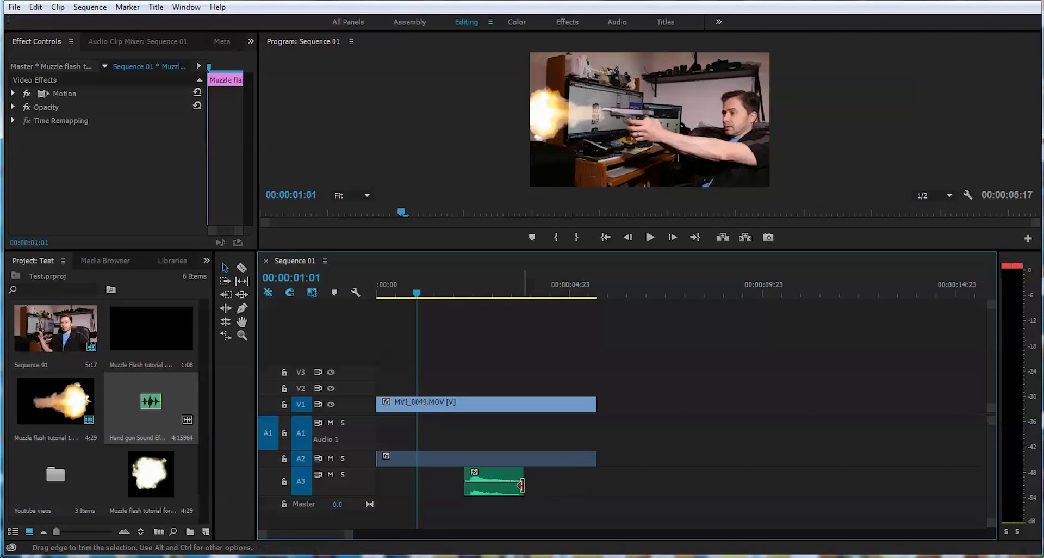
{"action": "left_click_drag", "start_coordinate": [523, 486], "coordinate": [519, 487]}
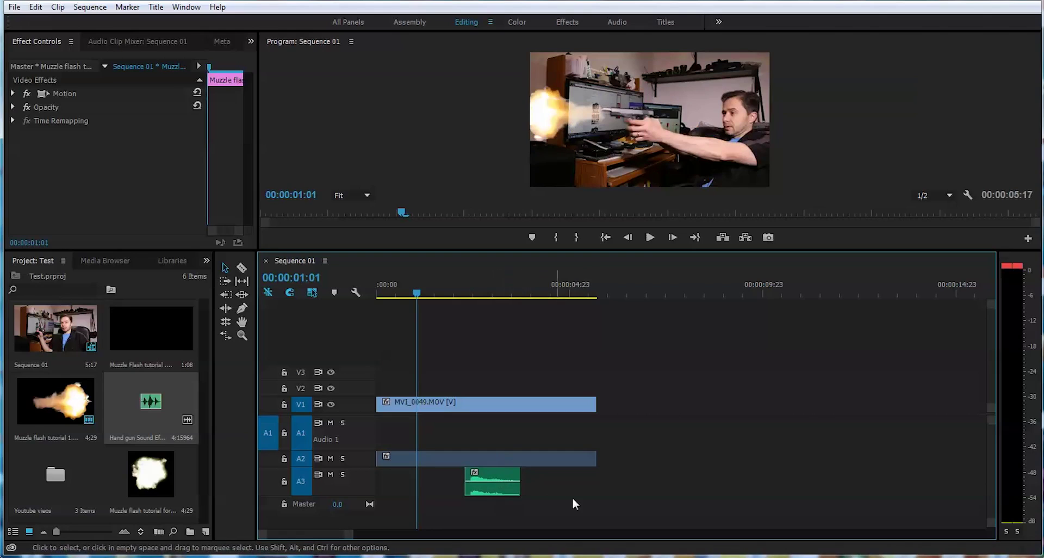
{"action": "left_click_drag", "start_coordinate": [495, 473], "coordinate": [455, 475]}
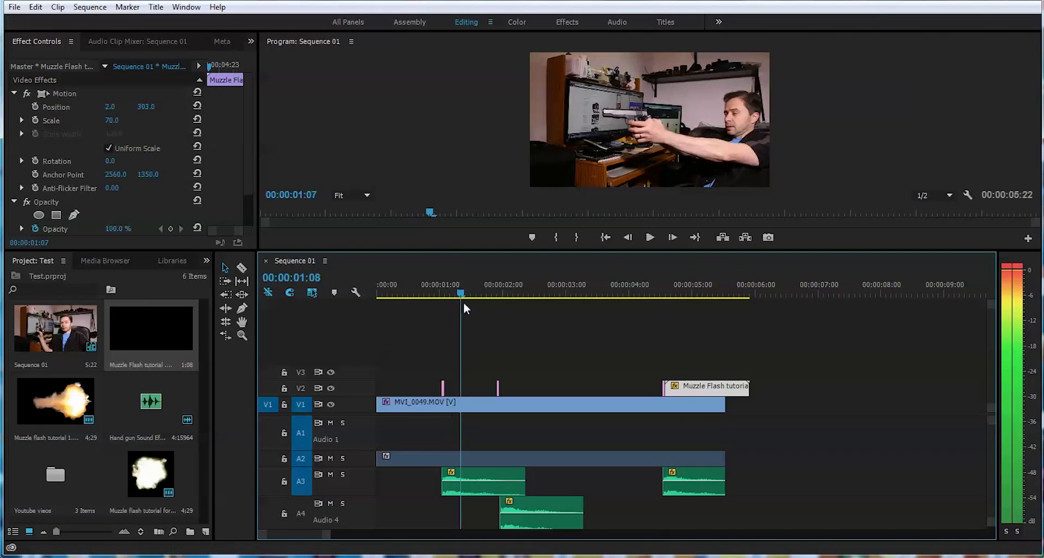
{"action": "mouse_move", "coordinate": [463, 302]}
{"action": "left_mouse_down"}
{"action": "mouse_move", "coordinate": [428, 301]}
{"action": "mouse_move", "coordinate": [454, 302]}
{"action": "mouse_move", "coordinate": [446, 301]}
{"action": "left_mouse_up"}
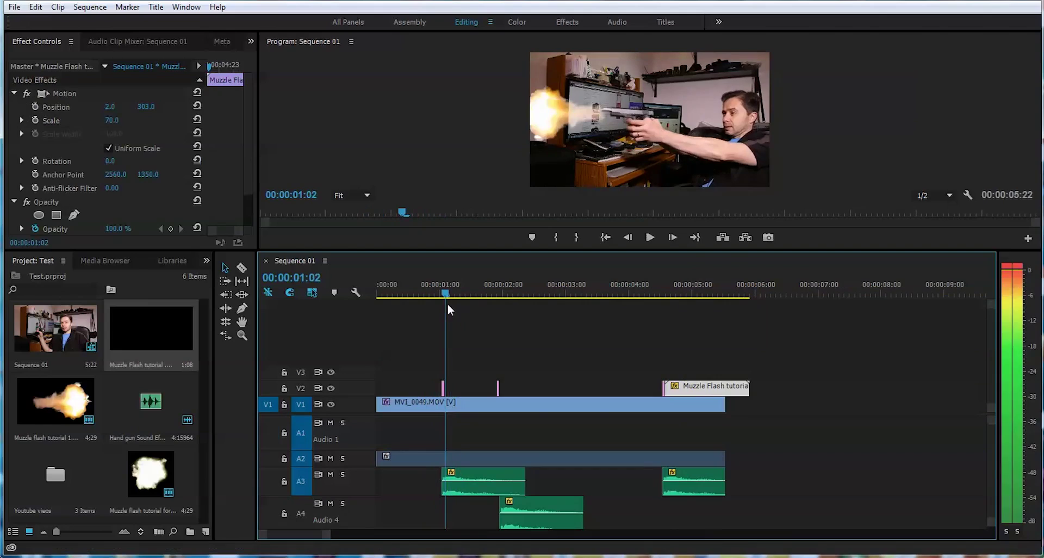
{"action": "left_click_drag", "start_coordinate": [151, 328], "coordinate": [452, 373]}
Shrink the smoke clip on V3 to 53% and preview it over the footage
{"action": "left_click", "coordinate": [465, 374]}
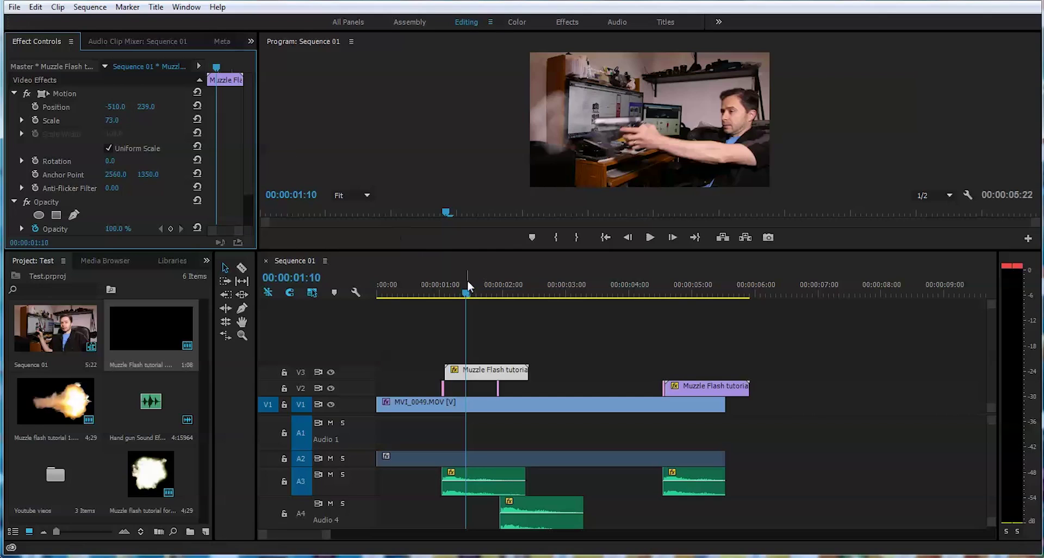
{"action": "mouse_move", "coordinate": [466, 292]}
{"action": "left_mouse_down"}
{"action": "mouse_move", "coordinate": [438, 291]}
{"action": "mouse_move", "coordinate": [477, 289]}
{"action": "mouse_move", "coordinate": [462, 290]}
{"action": "left_mouse_up"}
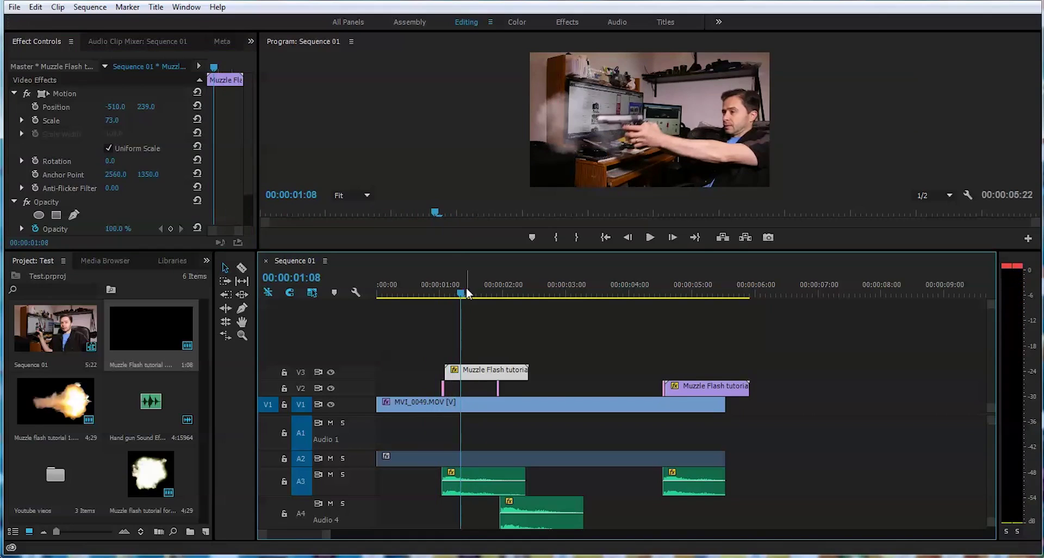
{"action": "left_click_drag", "start_coordinate": [113, 120], "coordinate": [107, 120]}
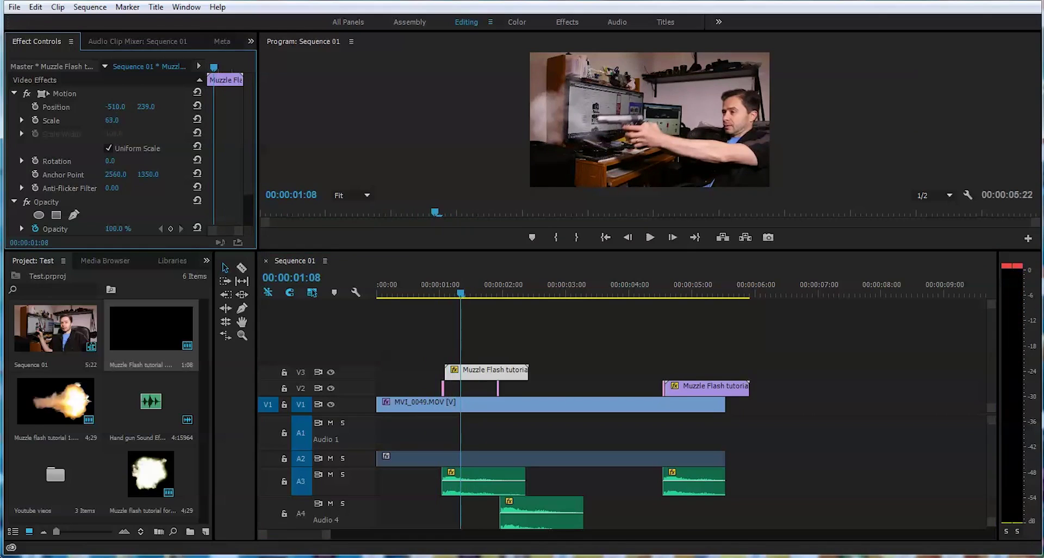
{"action": "left_click_drag", "start_coordinate": [442, 293], "coordinate": [468, 300]}
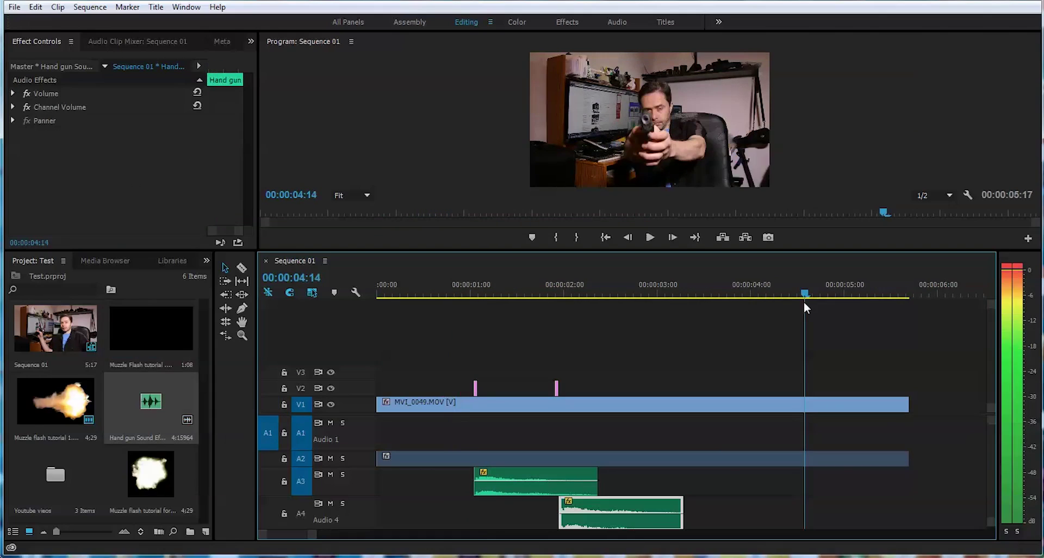
Find the second firing frame and place Muzzle flash tutorial for short film.png on V2 there
{"action": "left_click_drag", "start_coordinate": [804, 302], "coordinate": [810, 302]}
{"action": "mouse_move", "coordinate": [810, 302]}
{"action": "left_mouse_down"}
{"action": "mouse_move", "coordinate": [778, 300]}
{"action": "mouse_move", "coordinate": [801, 308]}
{"action": "left_mouse_up"}
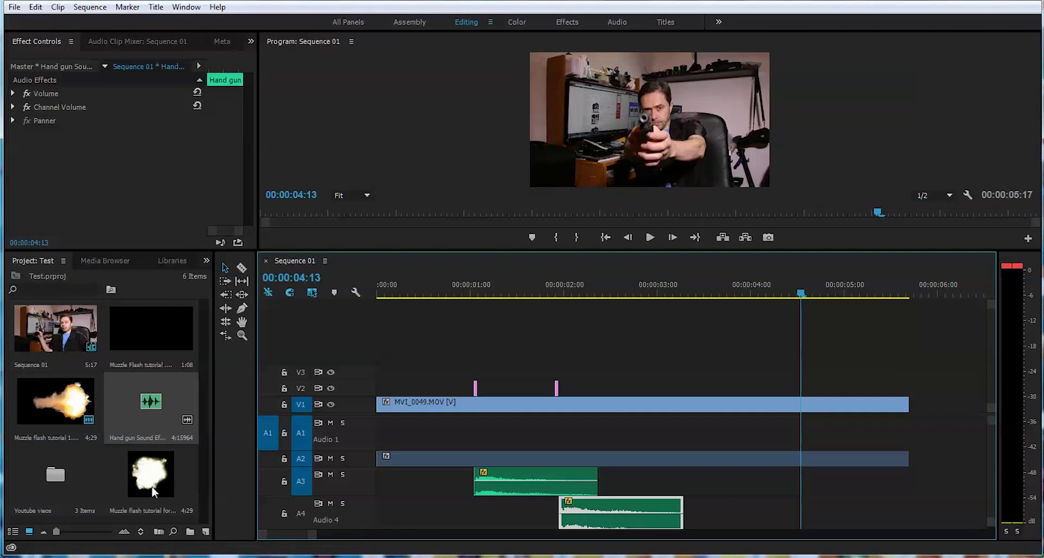
{"action": "left_click_drag", "start_coordinate": [165, 478], "coordinate": [802, 386]}
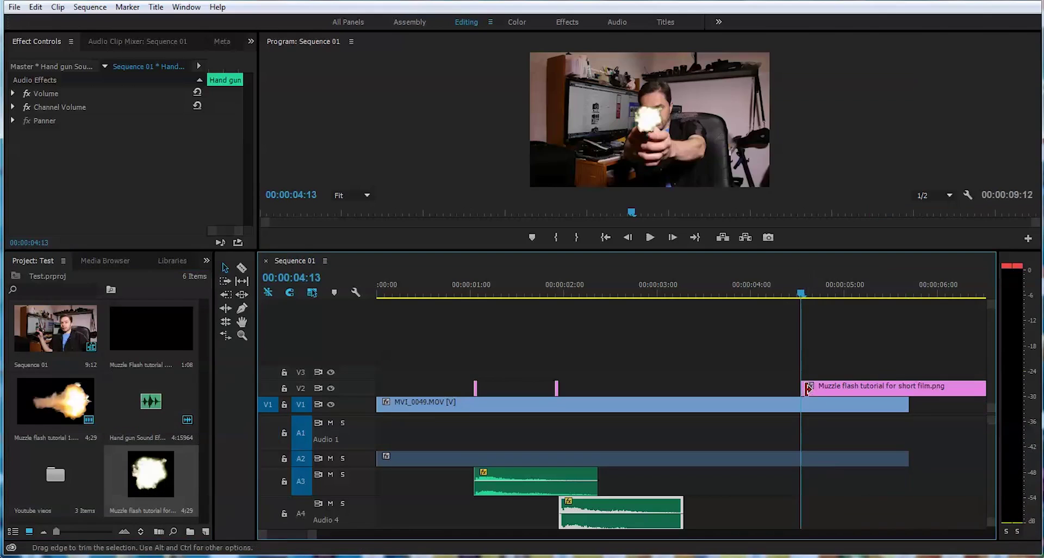
Scale Muzzle flash tutorial for short film.png to 192% and preview the frames after the shot
{"action": "left_click", "coordinate": [836, 387]}
{"action": "left_click", "coordinate": [11, 95]}
{"action": "left_click", "coordinate": [14, 94]}
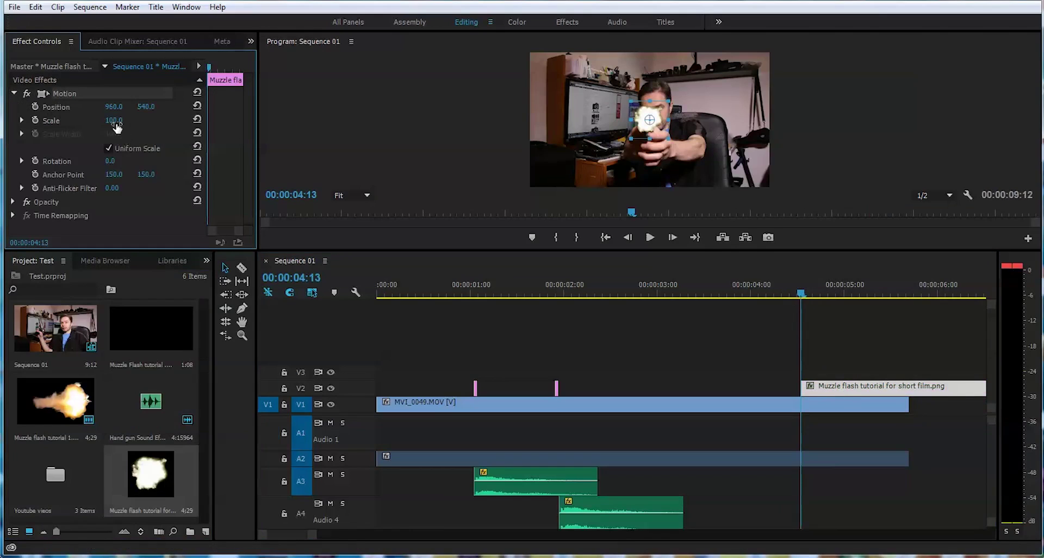
{"action": "left_click_drag", "start_coordinate": [116, 127], "coordinate": [166, 127]}
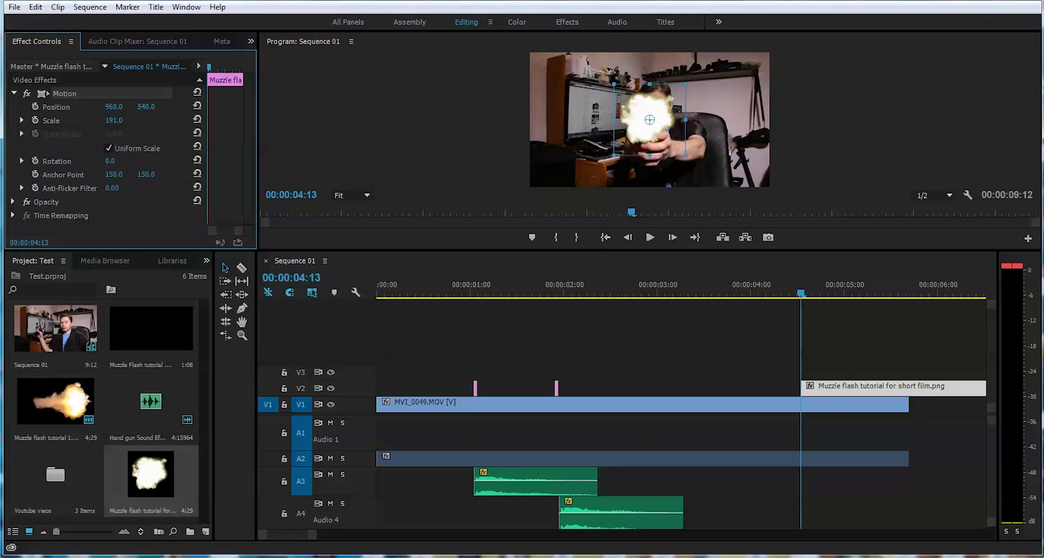
{"action": "left_click_drag", "start_coordinate": [801, 293], "coordinate": [827, 294]}
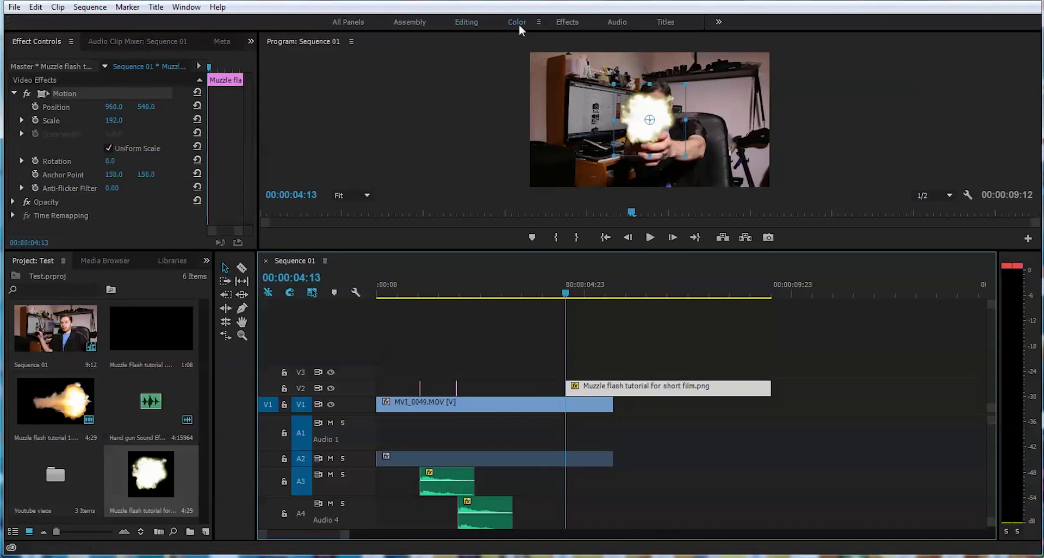
{"action": "left_click", "coordinate": [517, 22]}
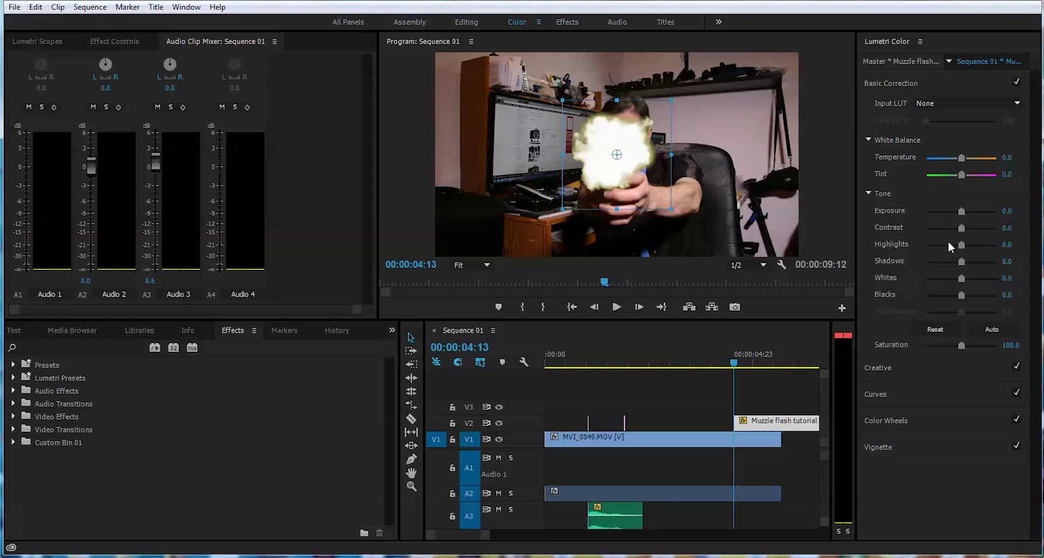
Warm the front-facing flash with a Lumetri Temperature of 46.8
{"action": "left_click_drag", "start_coordinate": [963, 157], "coordinate": [977, 157]}
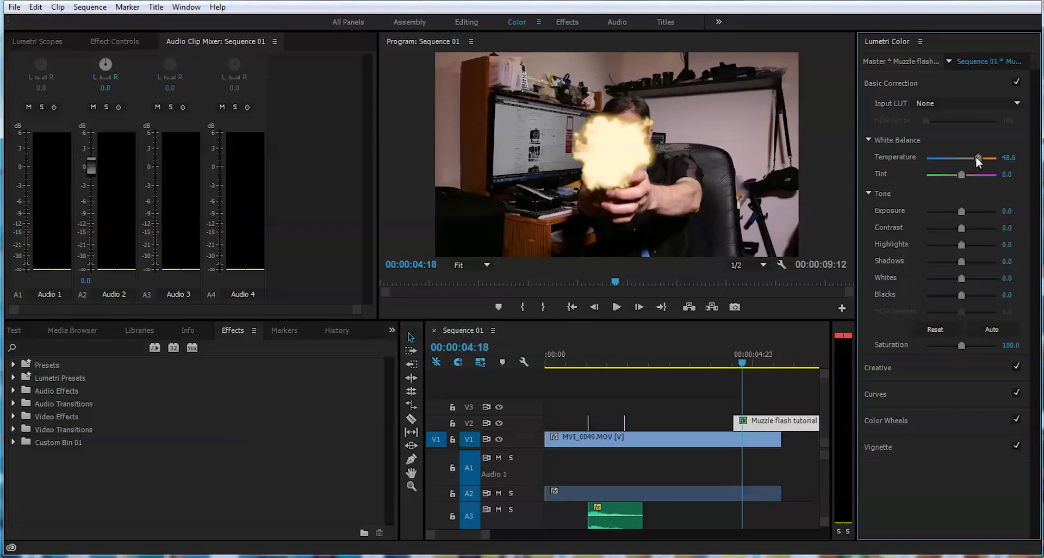
{"action": "mouse_move", "coordinate": [742, 365]}
{"action": "left_mouse_down"}
{"action": "mouse_move", "coordinate": [628, 365]}
{"action": "mouse_move", "coordinate": [732, 367]}
{"action": "left_mouse_up"}
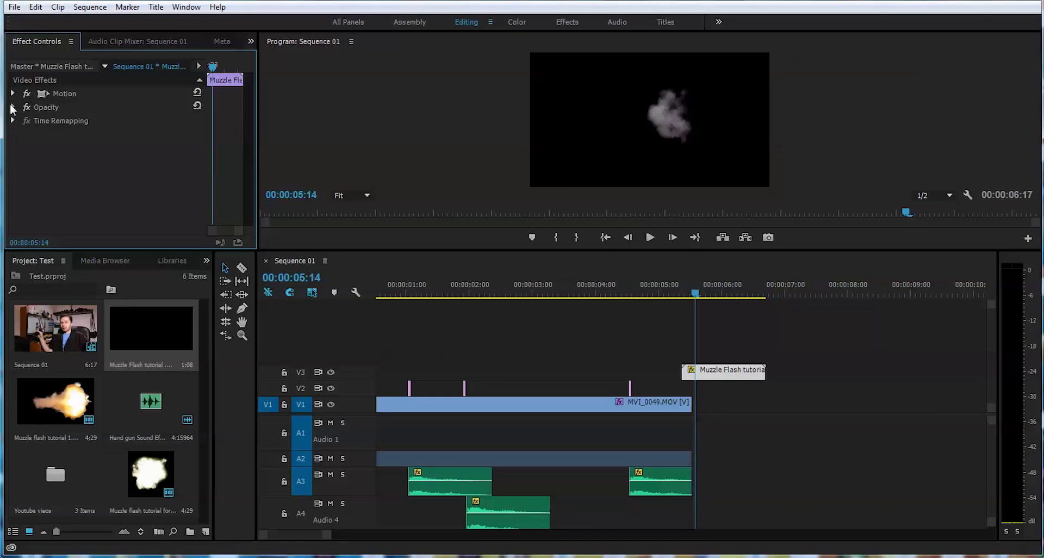
Set the smoke clip's Opacity blend mode to Screen and preview it after the shot
{"action": "left_click", "coordinate": [12, 107]}
{"action": "left_click", "coordinate": [126, 147]}
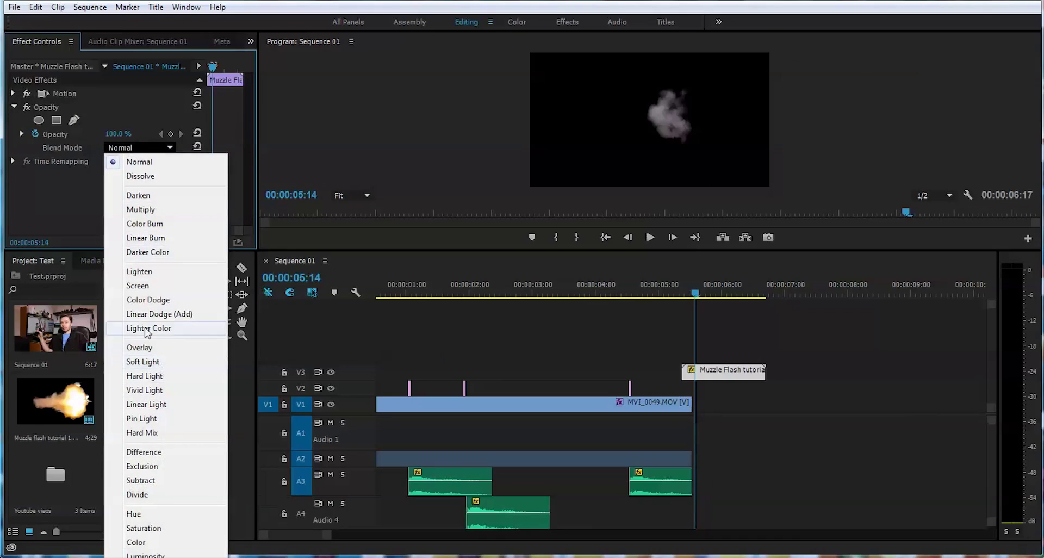
{"action": "left_click", "coordinate": [157, 287]}
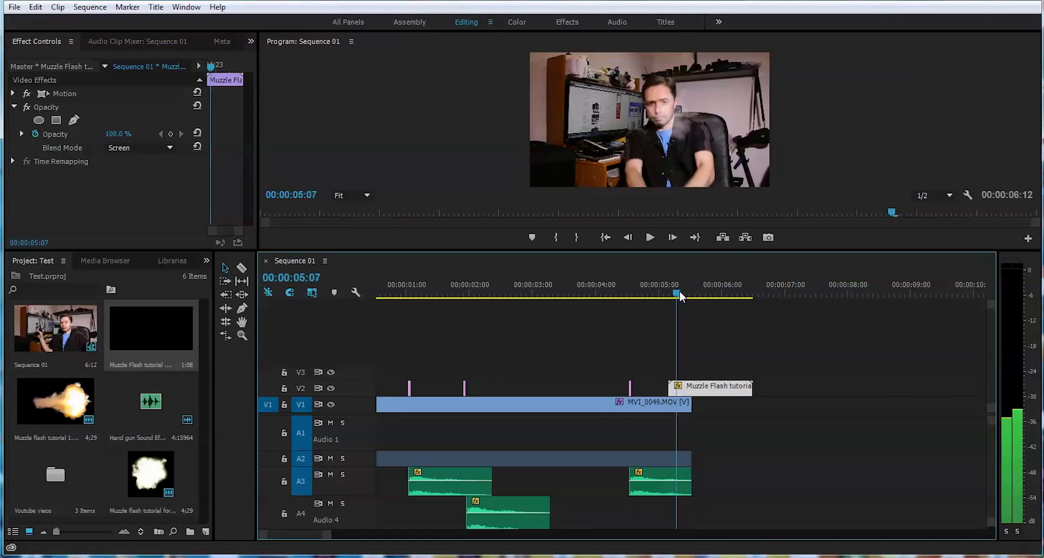
{"action": "left_click_drag", "start_coordinate": [679, 290], "coordinate": [699, 295]}
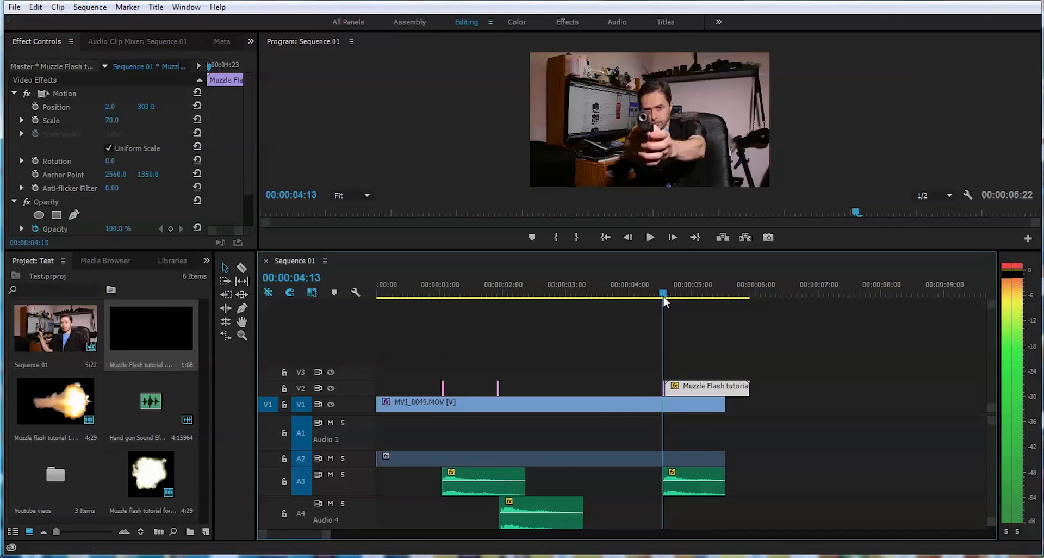